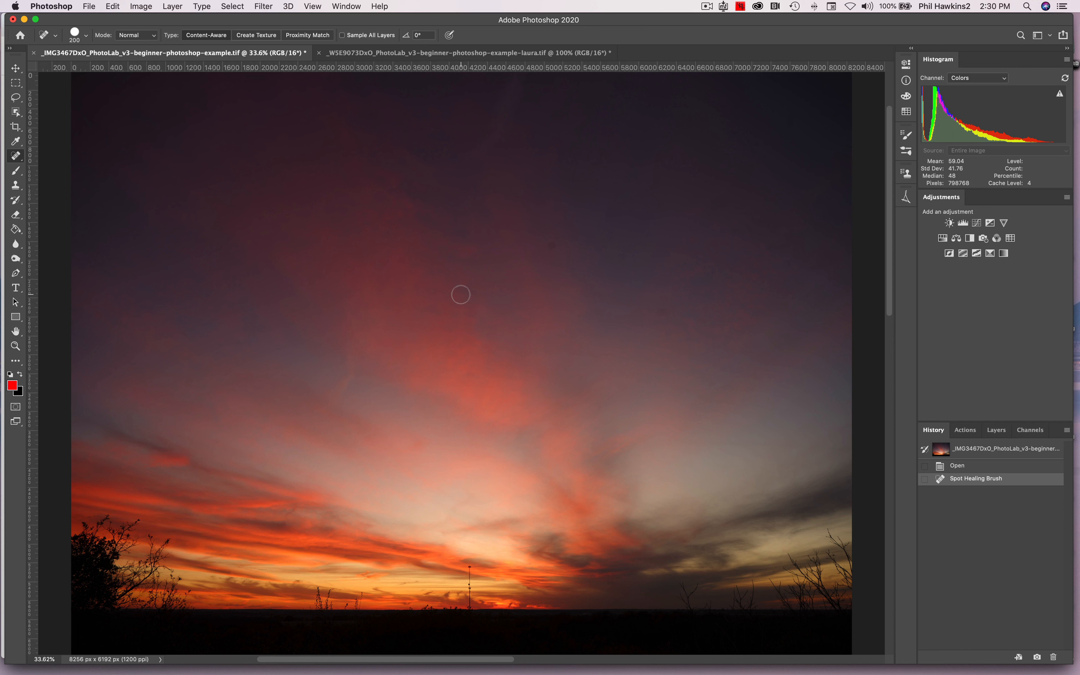
key(bracketright)
key(bracketright)
key(bracketright)
key(bracketright)
key(bracketleft)
key(bracketleft)
key(bracketleft)
key(bracketleft)
mouse_move(554, 246)
mouse_down()
mouse_move(682, 317)
mouse_move(667, 311)
mouse_move(721, 255)
mouse_move(790, 117)
mouse_up()
Step: Heal the dark dust spot in the upper sky, just right of the image's centre, using a 150 px Spot Healing Brush at 100% zoom
key(super+1)
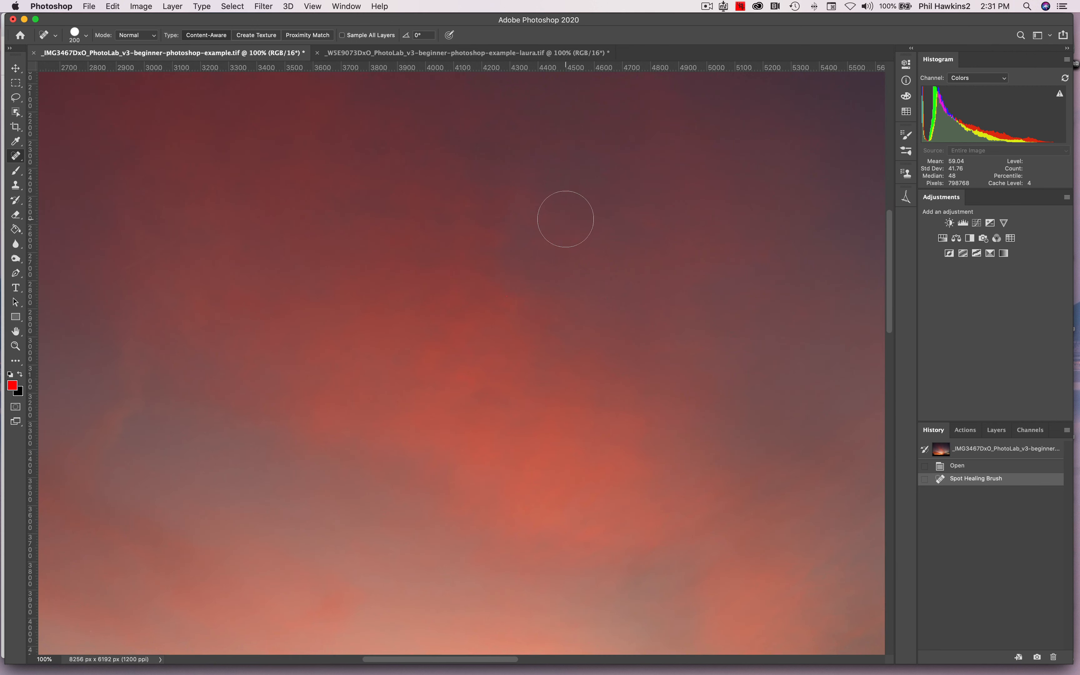
mouse_move(698, 231)
mouse_down()
mouse_move(379, 428)
mouse_move(393, 499)
mouse_move(417, 524)
mouse_up()
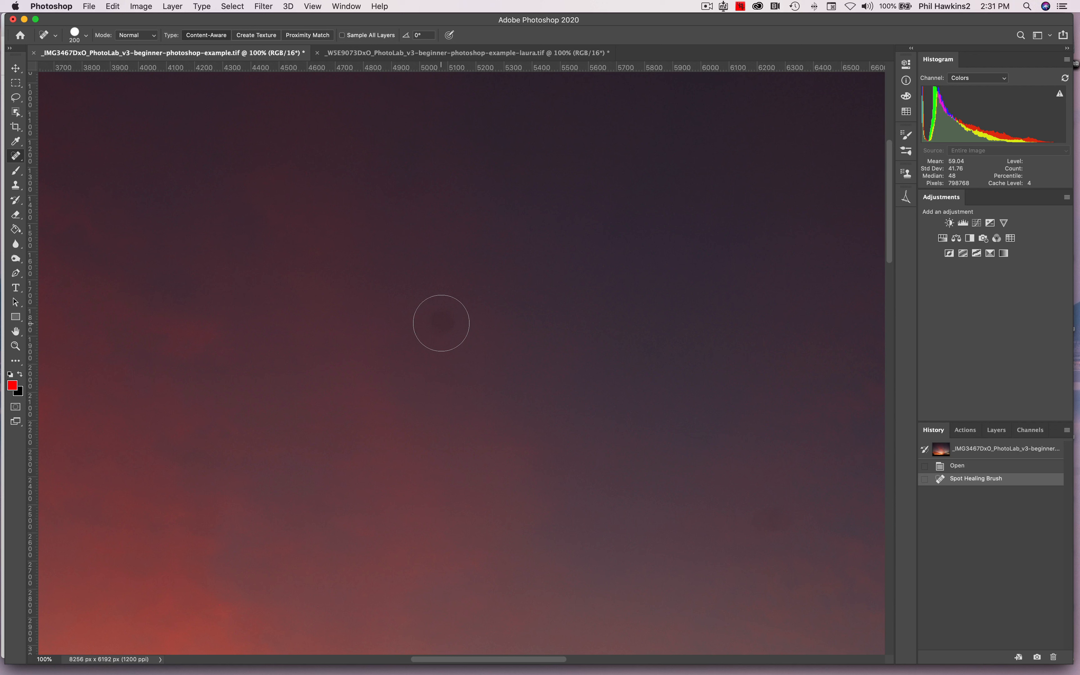
key(bracketleft)
key(bracketleft)
click(441, 323)
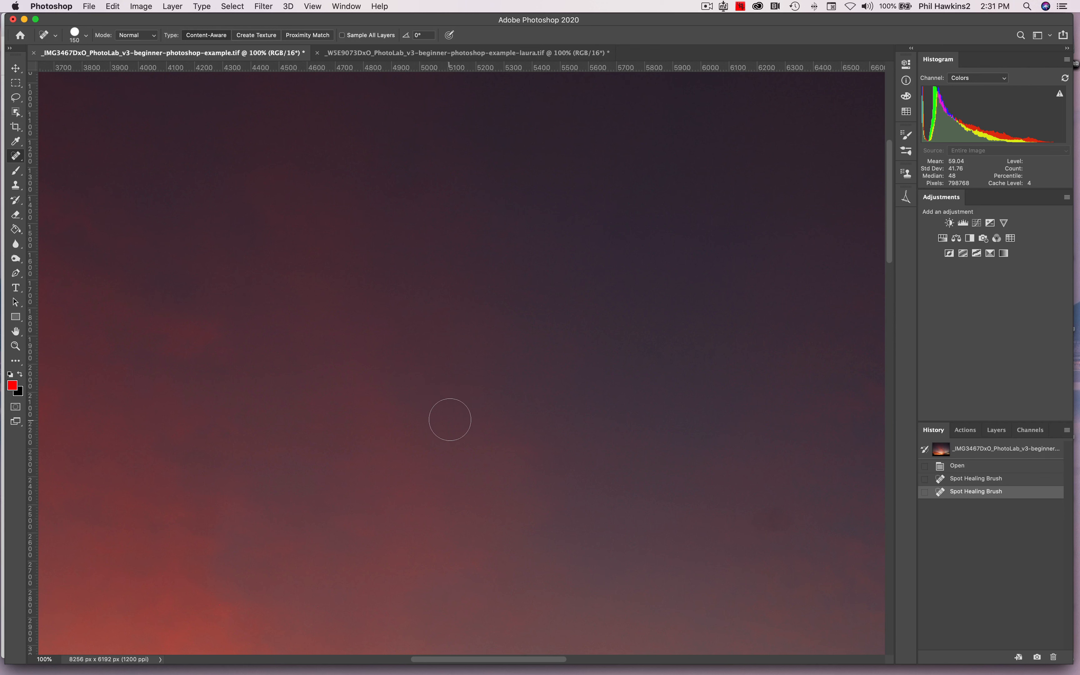
Step: Heal the next dust spot in the purple sky to the lower right with a 175 px brush
drag(643, 457, 301, 301)
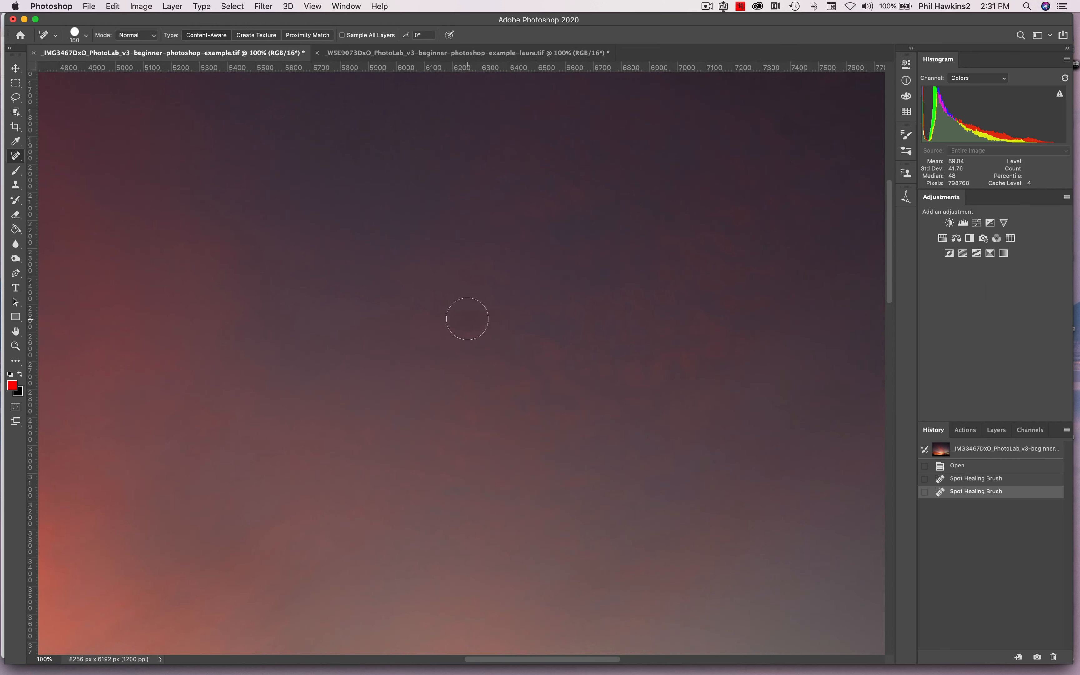
key(bracketright)
click(467, 319)
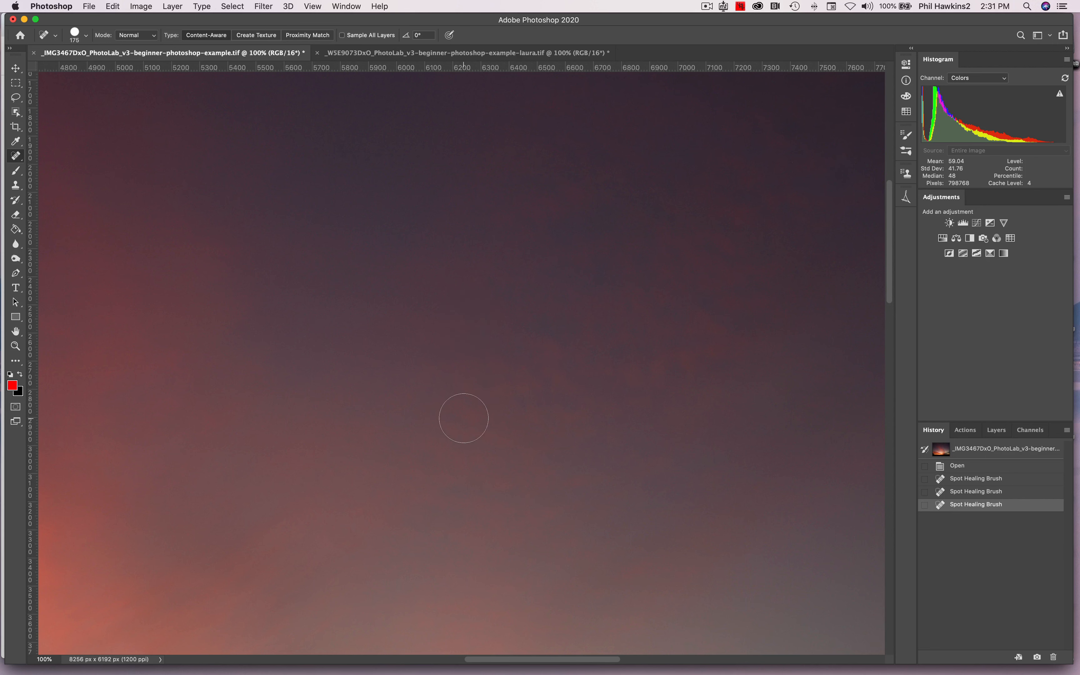
Step: Heal the faint dust spot in the dark sky near the image's upper-right corner
key(space)
drag(653, 229, 340, 499)
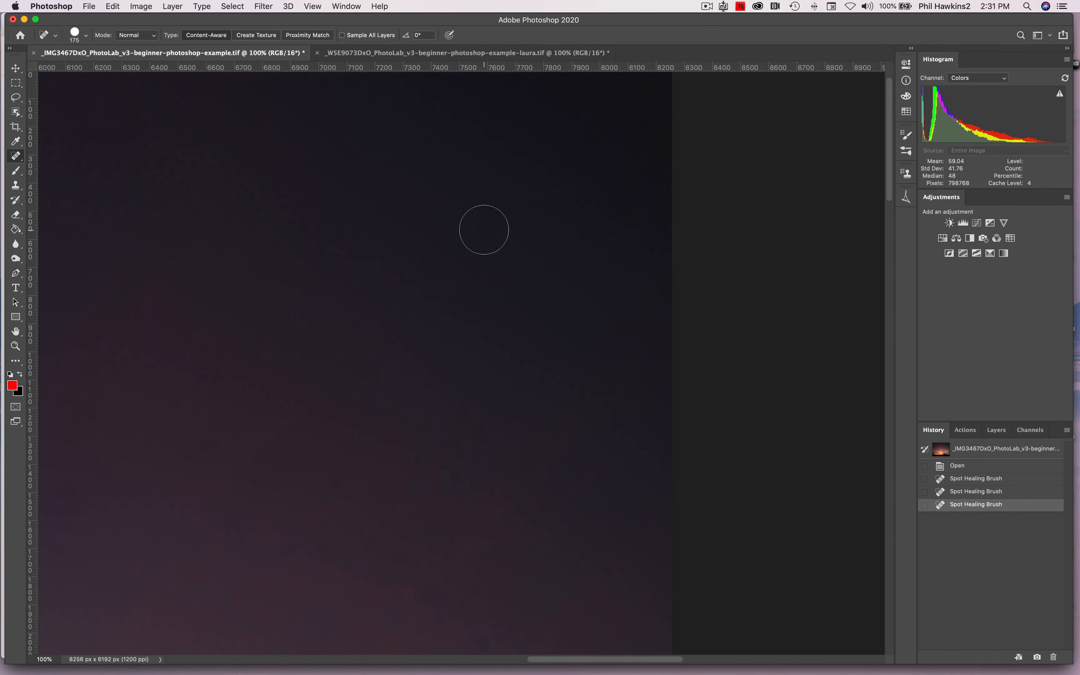
click(488, 221)
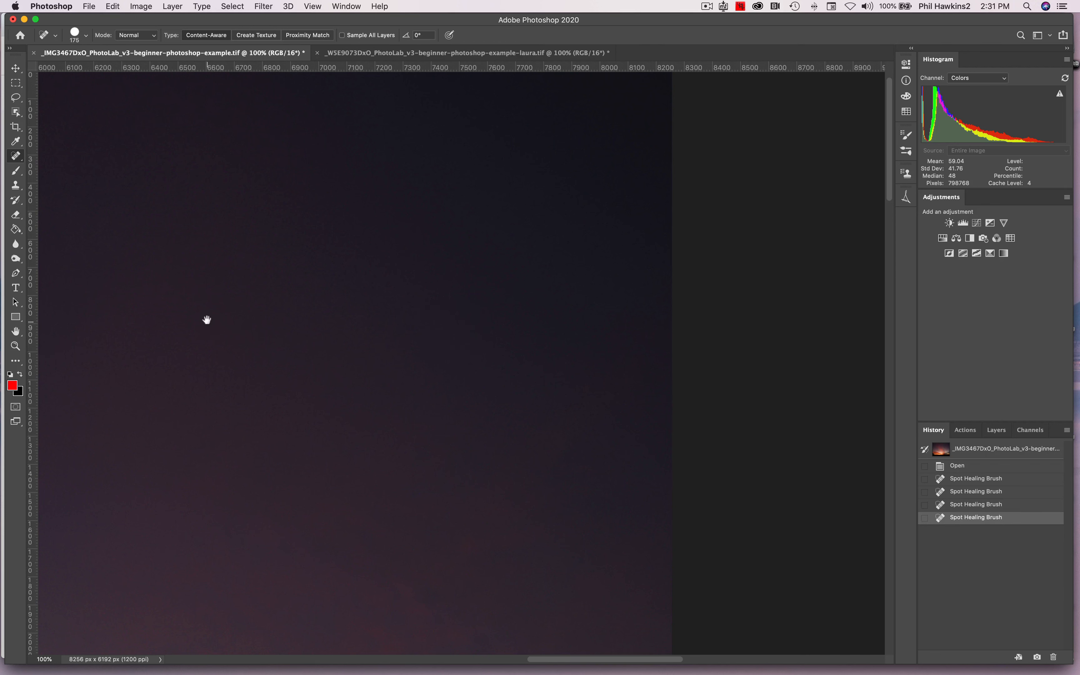
Step: Examine the rest of the sky at 100% for remaining dust spots, sweeping from the upper edge down to the horizon
drag(208, 318, 528, 378)
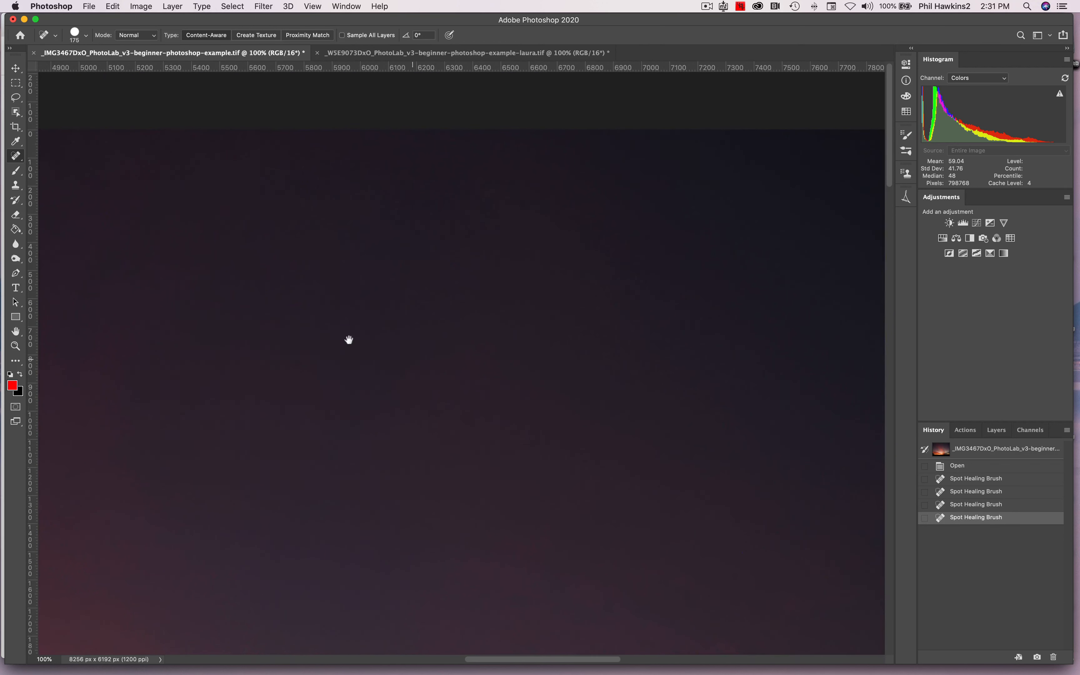
drag(212, 322, 713, 306)
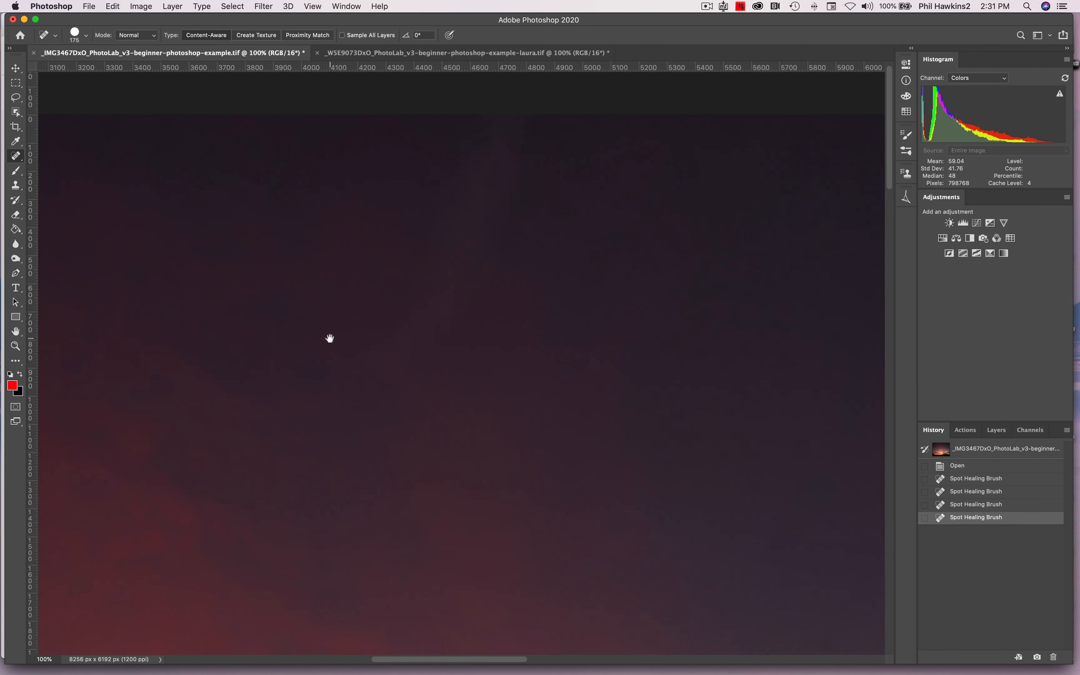
drag(260, 362, 478, 365)
drag(280, 337, 455, 340)
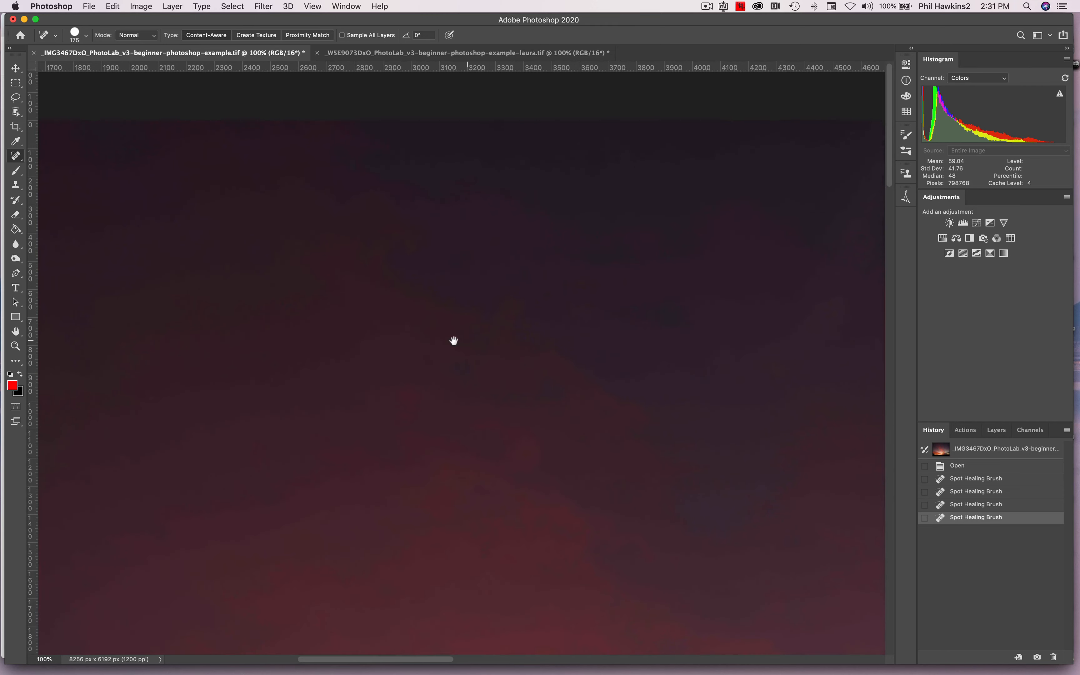
drag(217, 339, 516, 330)
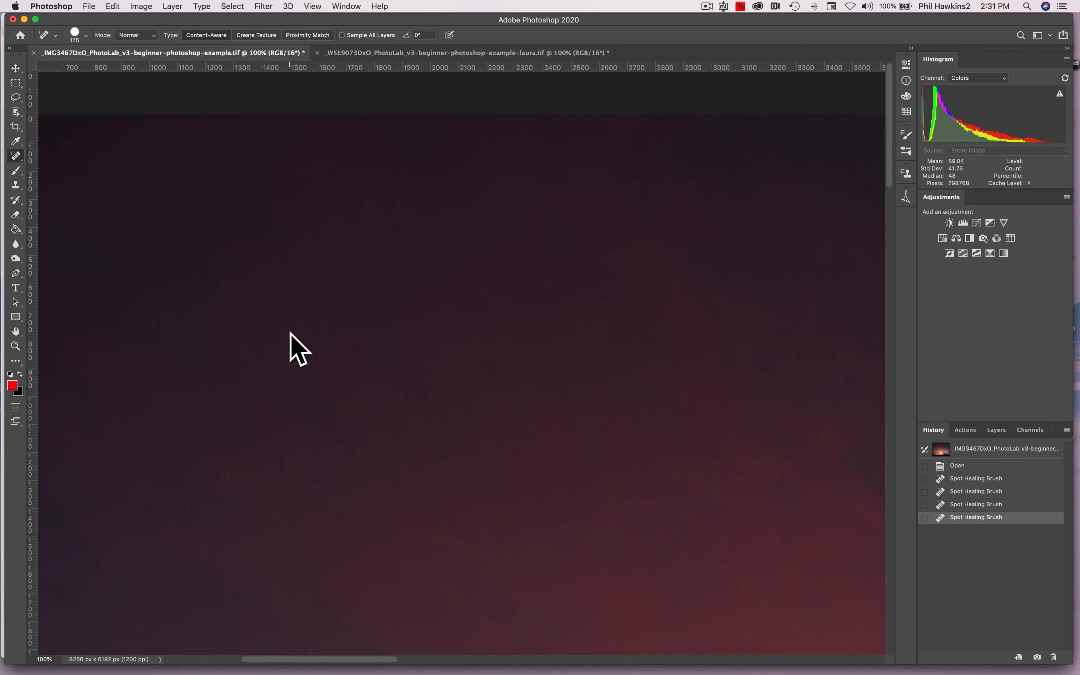
drag(306, 333, 586, 327)
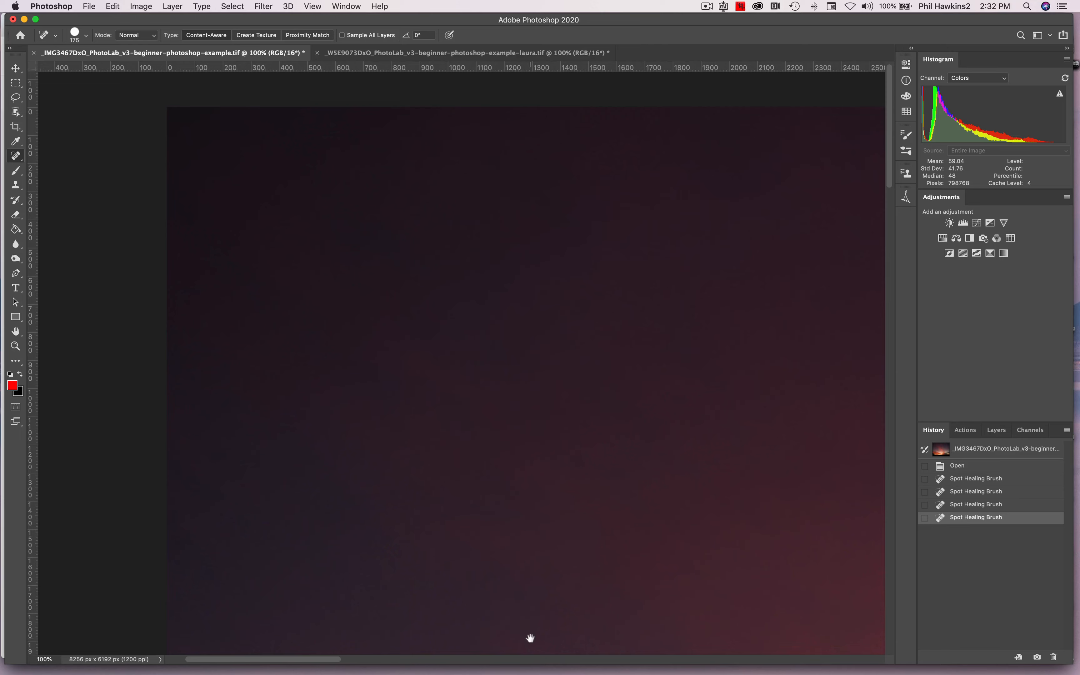
drag(528, 637, 482, 120)
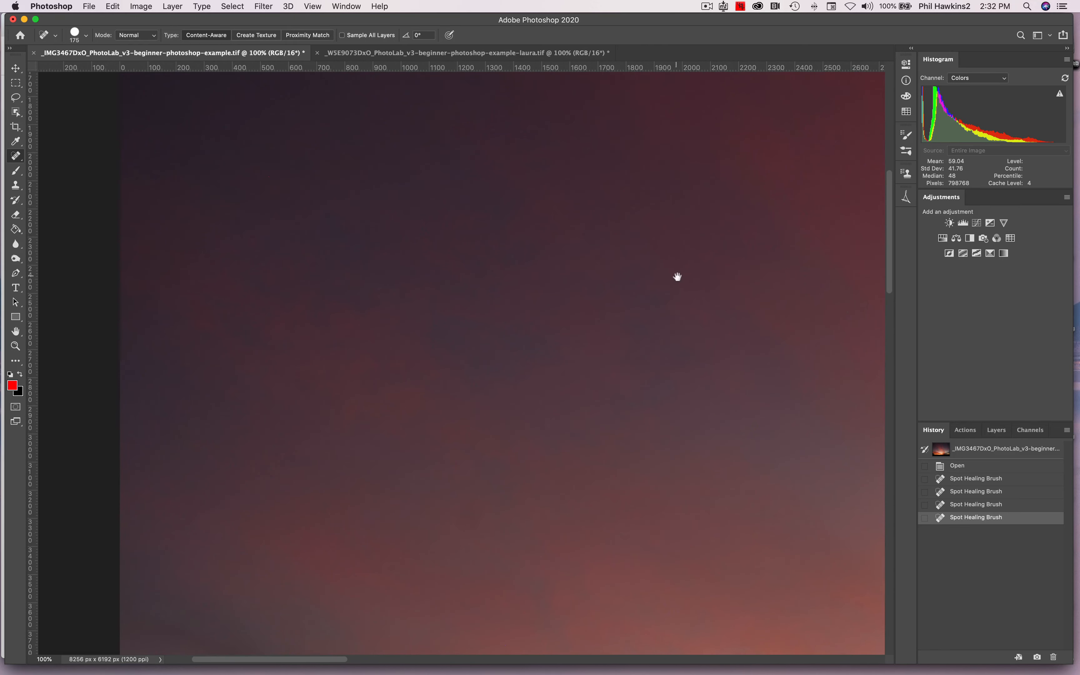
drag(678, 277, 325, 277)
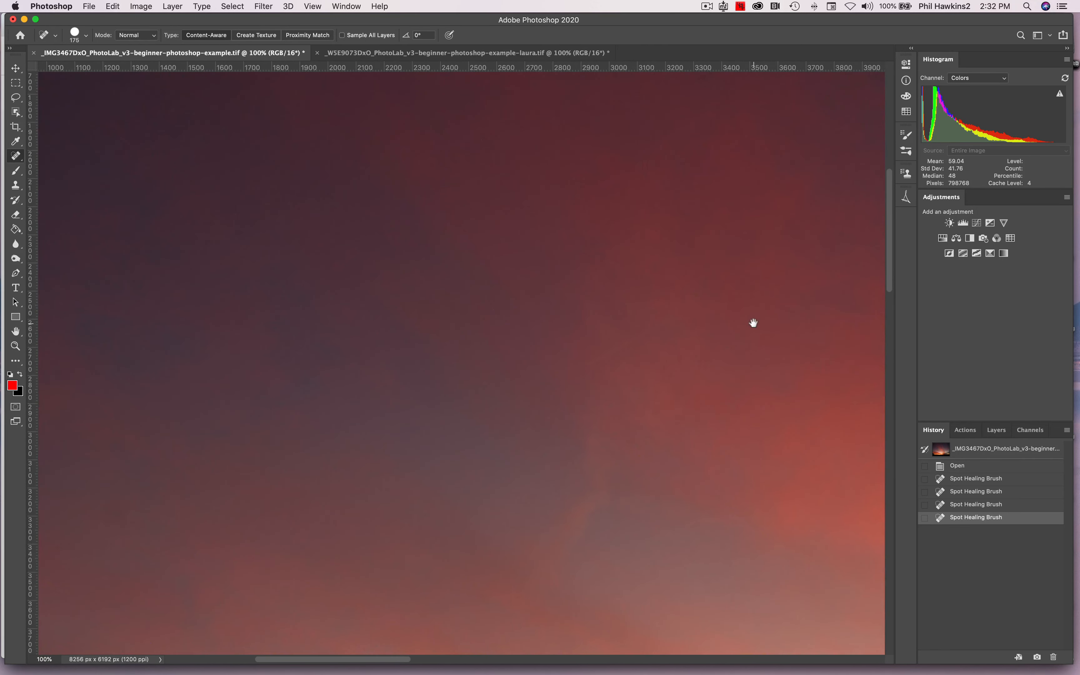
drag(752, 320, 259, 319)
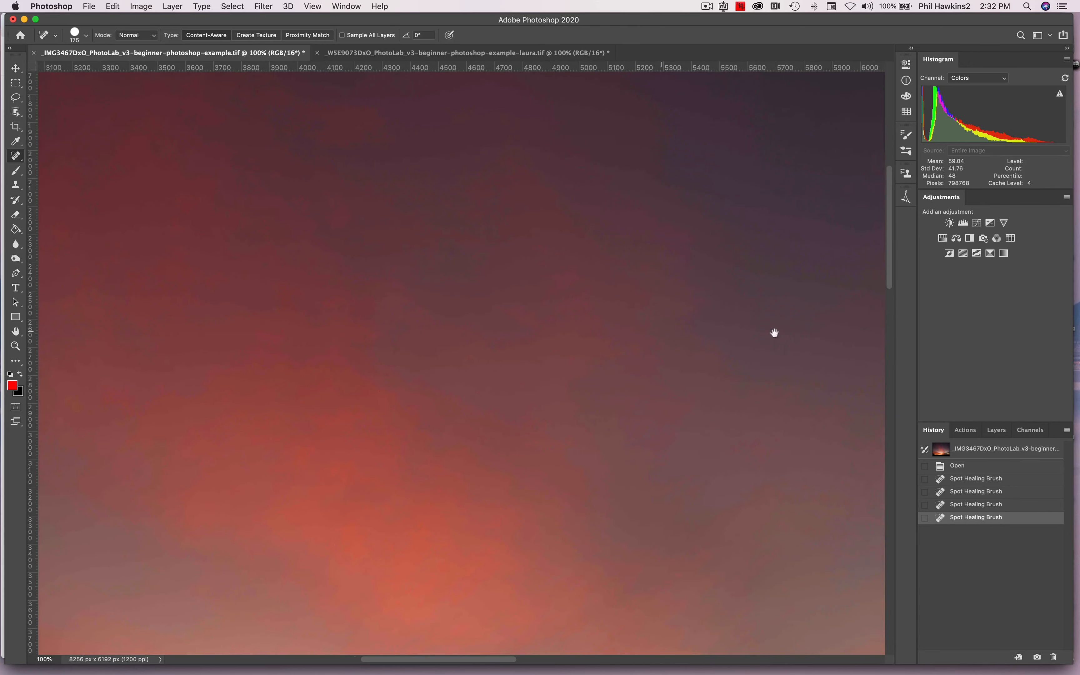
drag(752, 340, 347, 340)
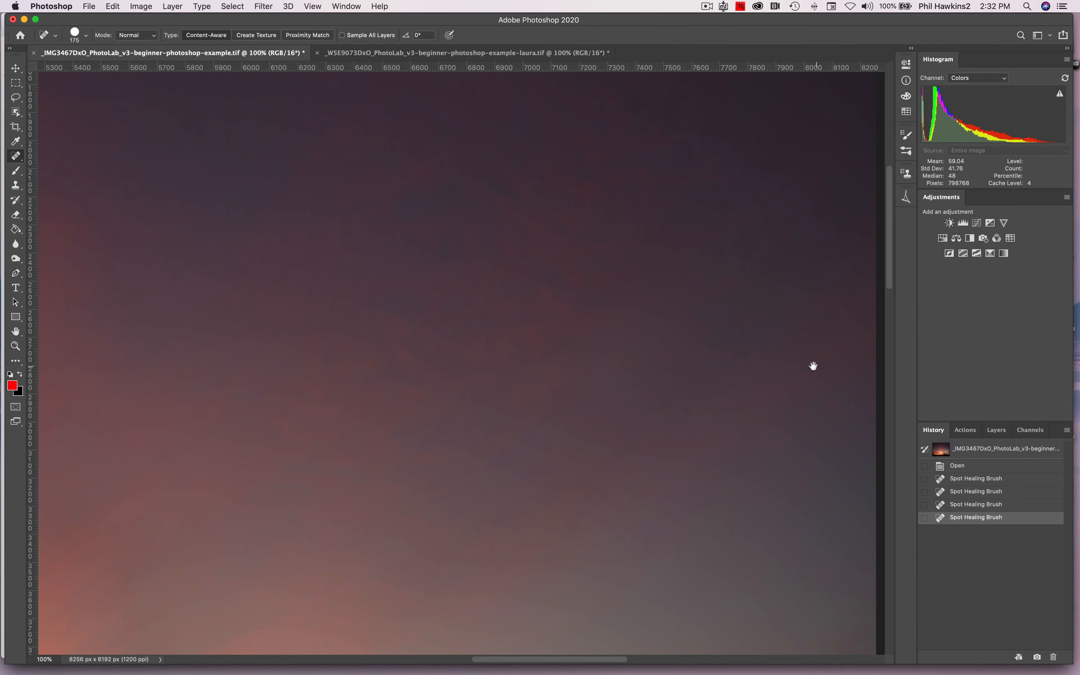
drag(812, 366, 703, 292)
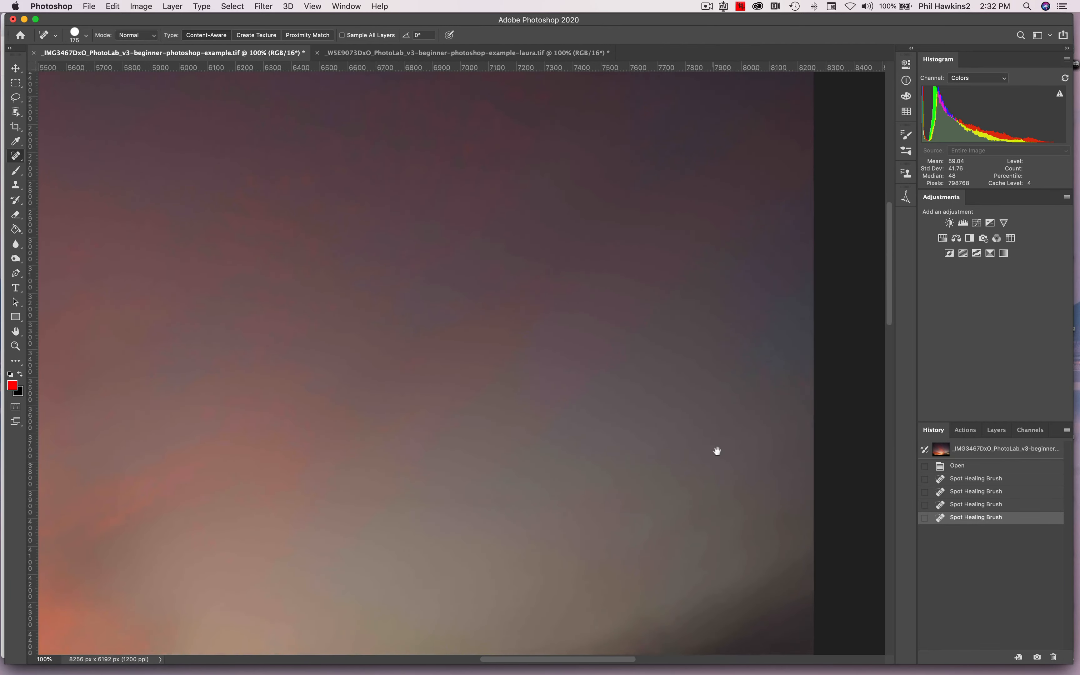
drag(716, 451, 754, 241)
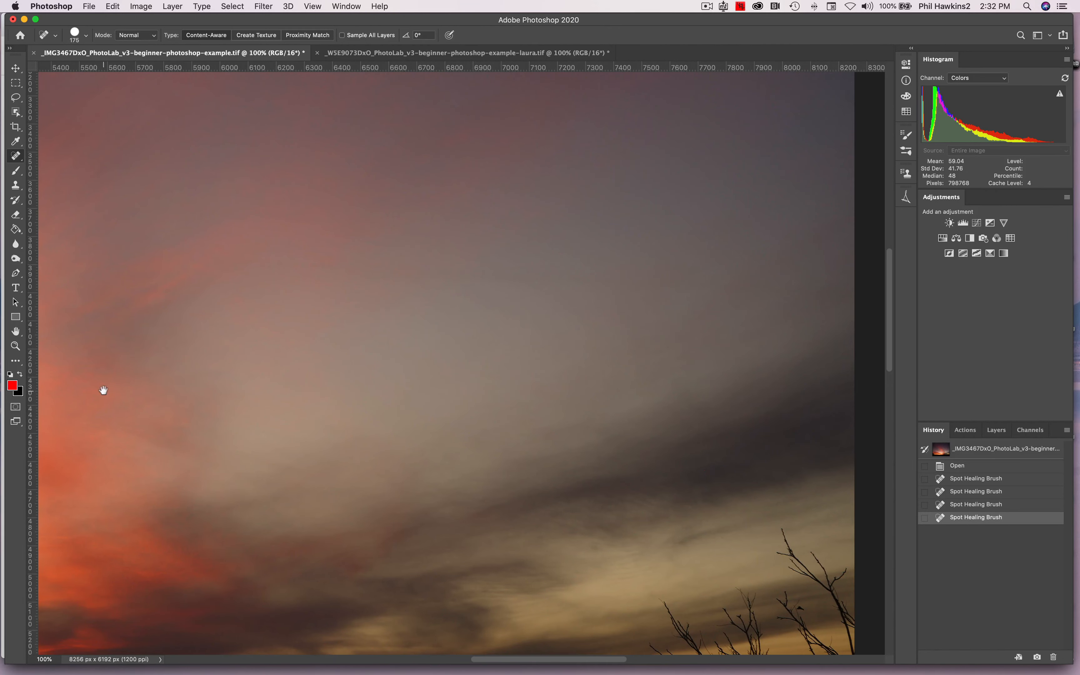
drag(103, 388, 687, 366)
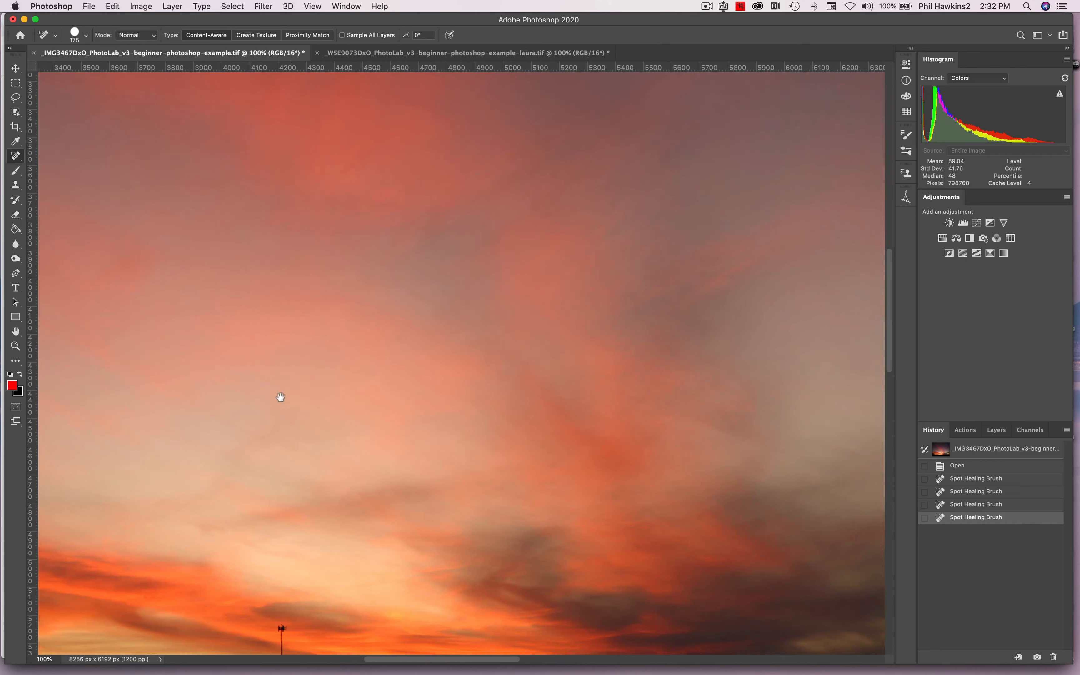
drag(134, 396, 708, 400)
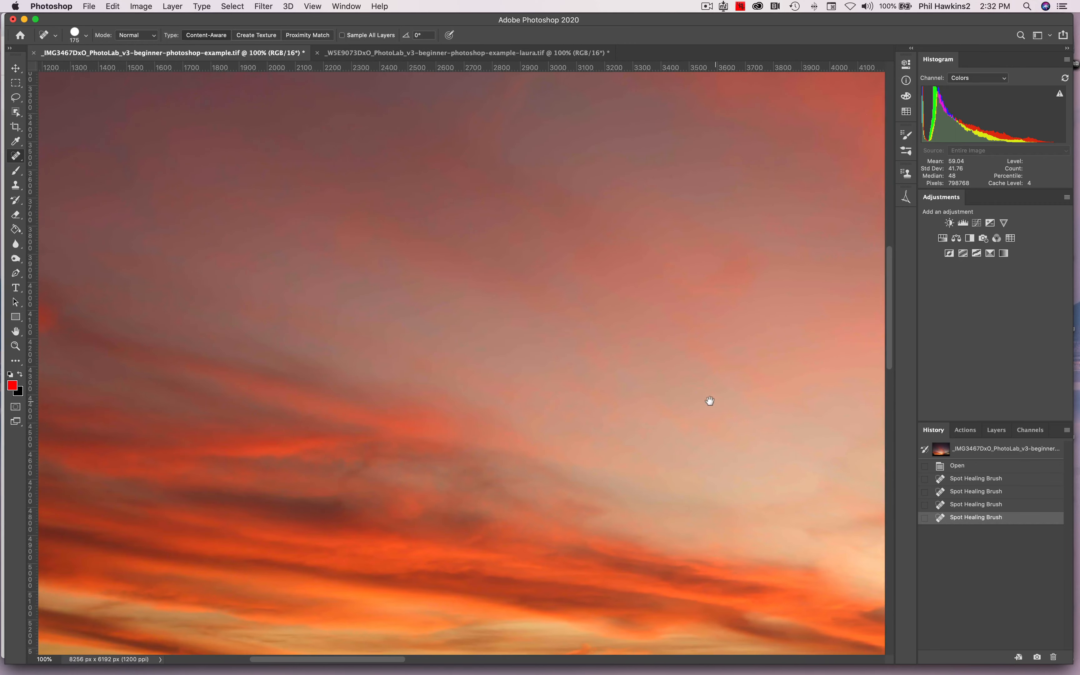
drag(84, 417, 312, 183)
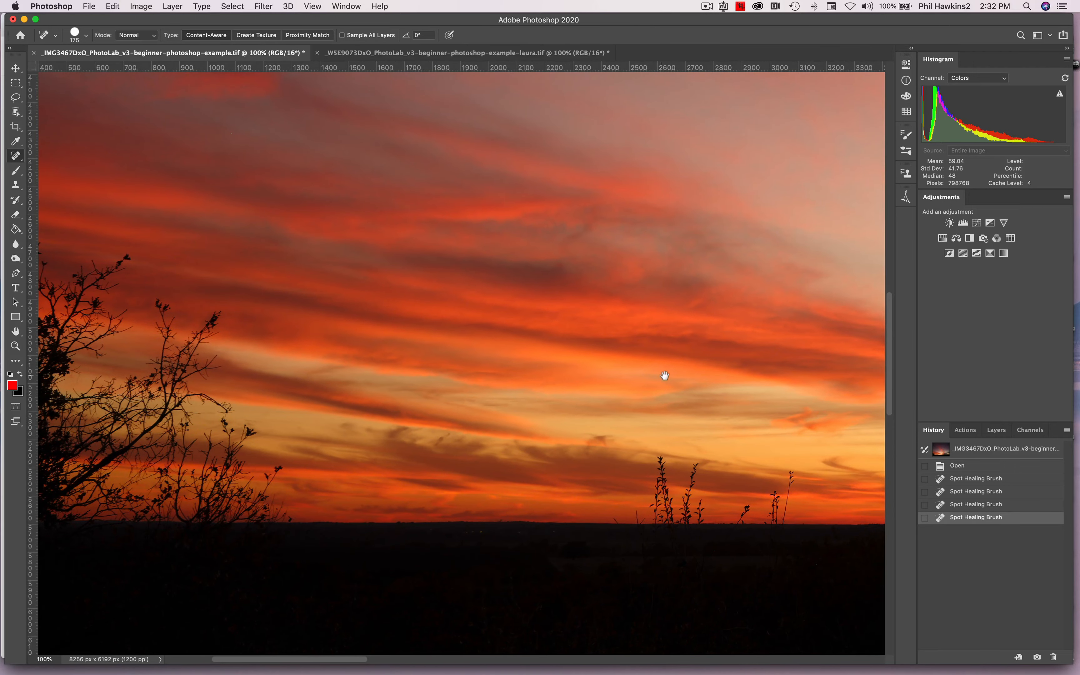
Step: Remove the tall tower on the horizon by painting along it with a 70 px Spot Healing Brush
drag(662, 376, 75, 326)
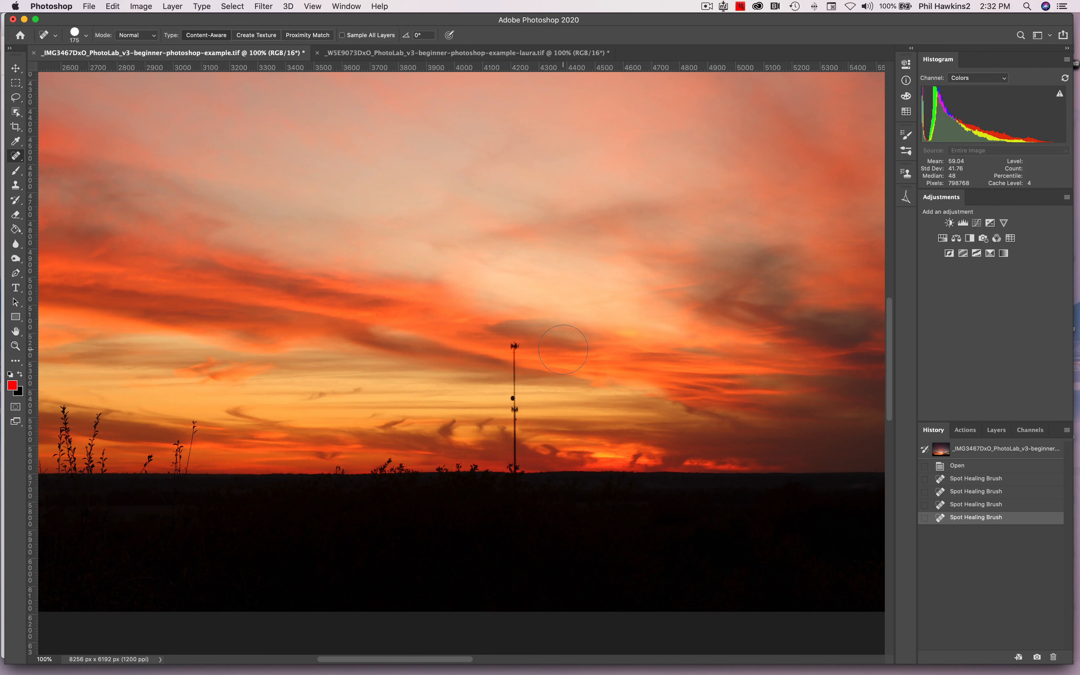
key(bracketleft)
key(bracketleft)
click(514, 344)
drag(514, 344, 516, 463)
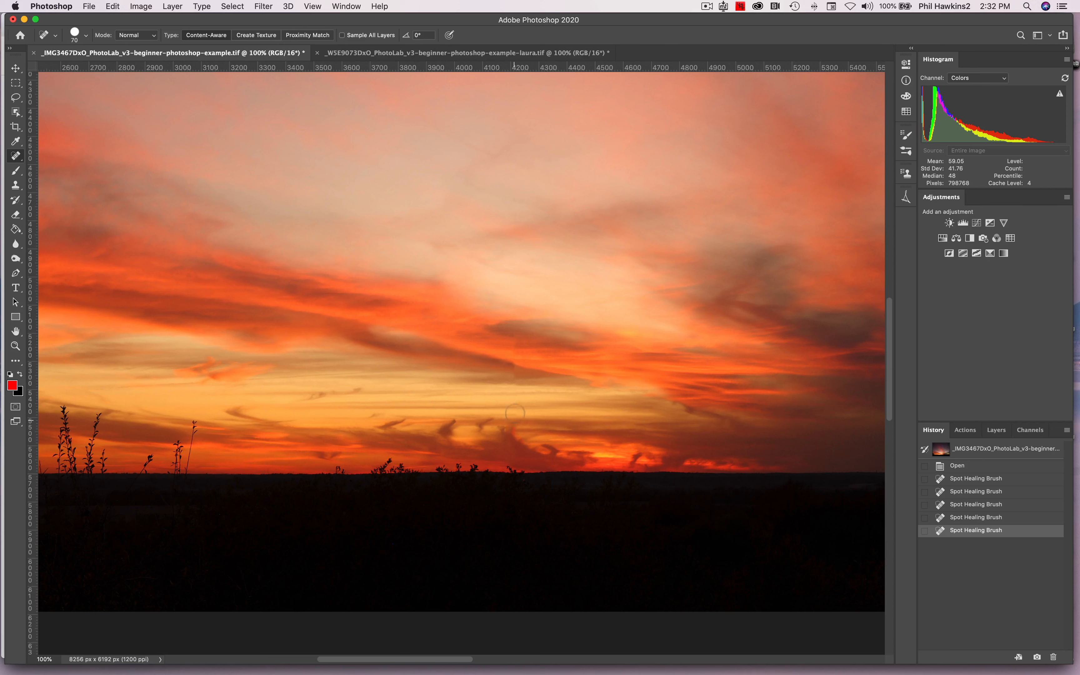
Step: Touch up the clouds where the upper part of the tower stood with several short Spot Healing Brush dabs
click(517, 338)
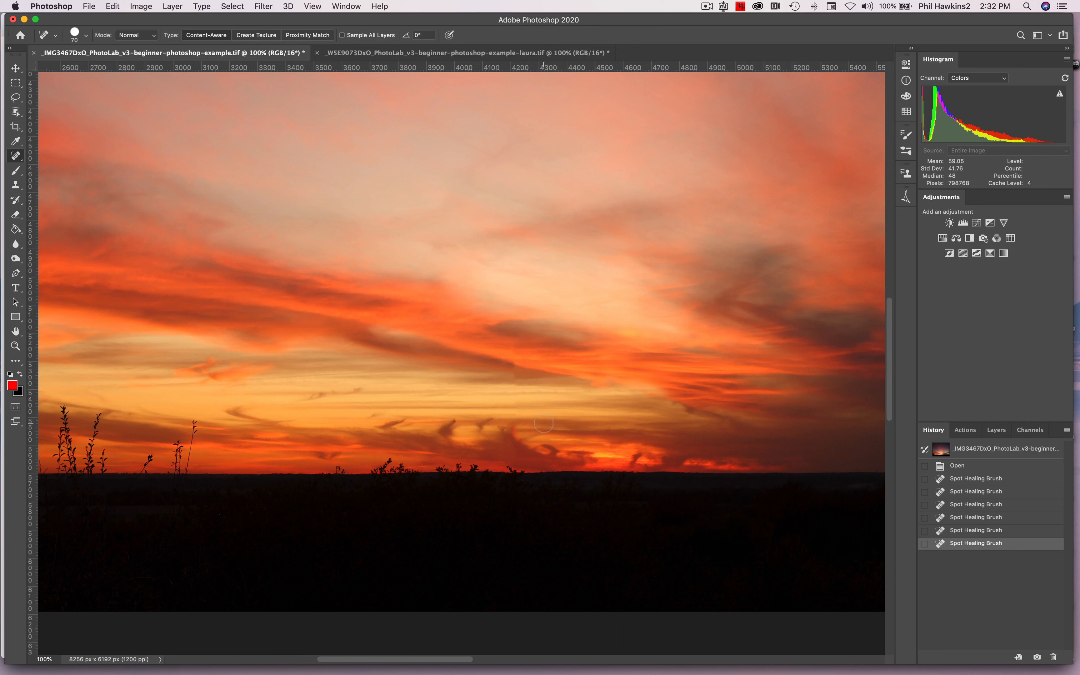
click(515, 345)
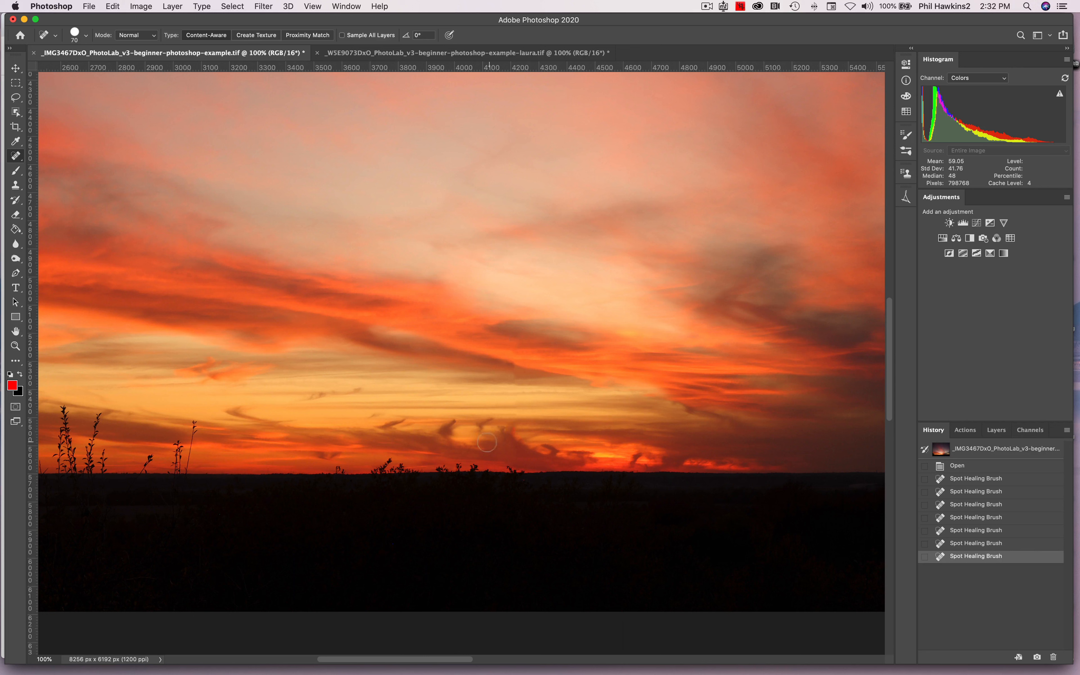
click(512, 366)
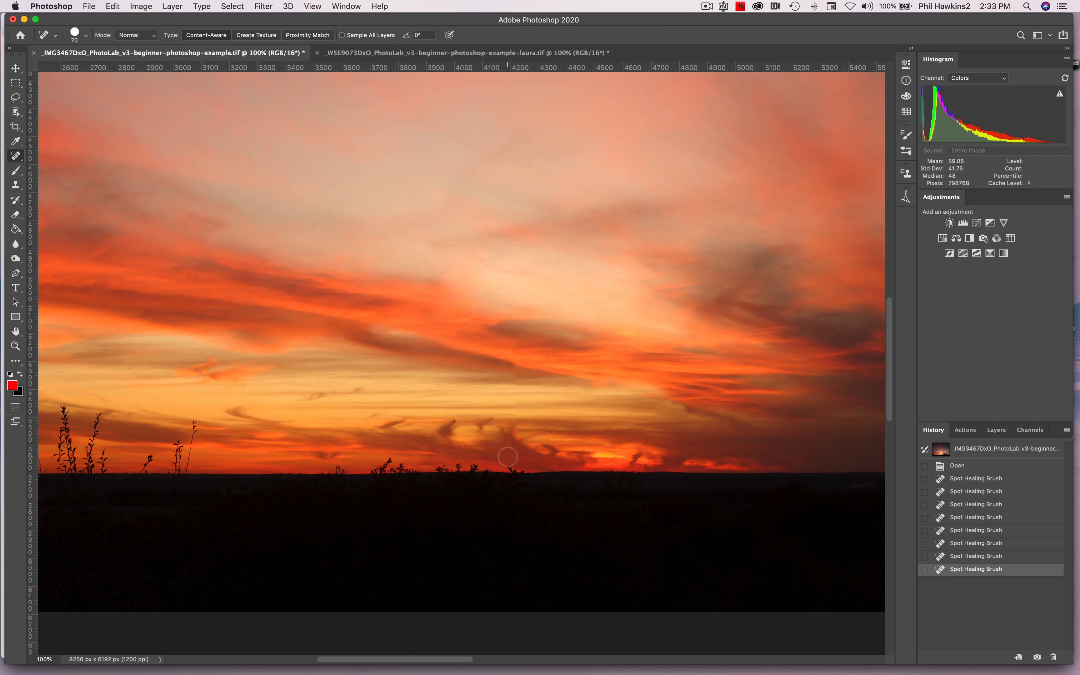
click(517, 376)
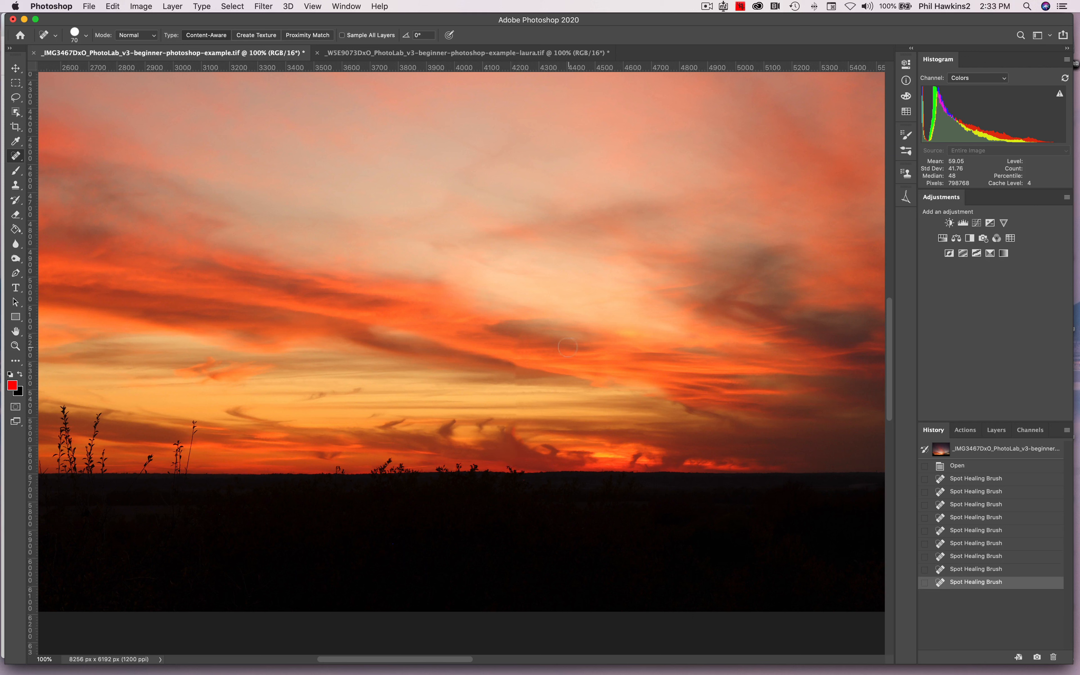
click(514, 363)
click(511, 344)
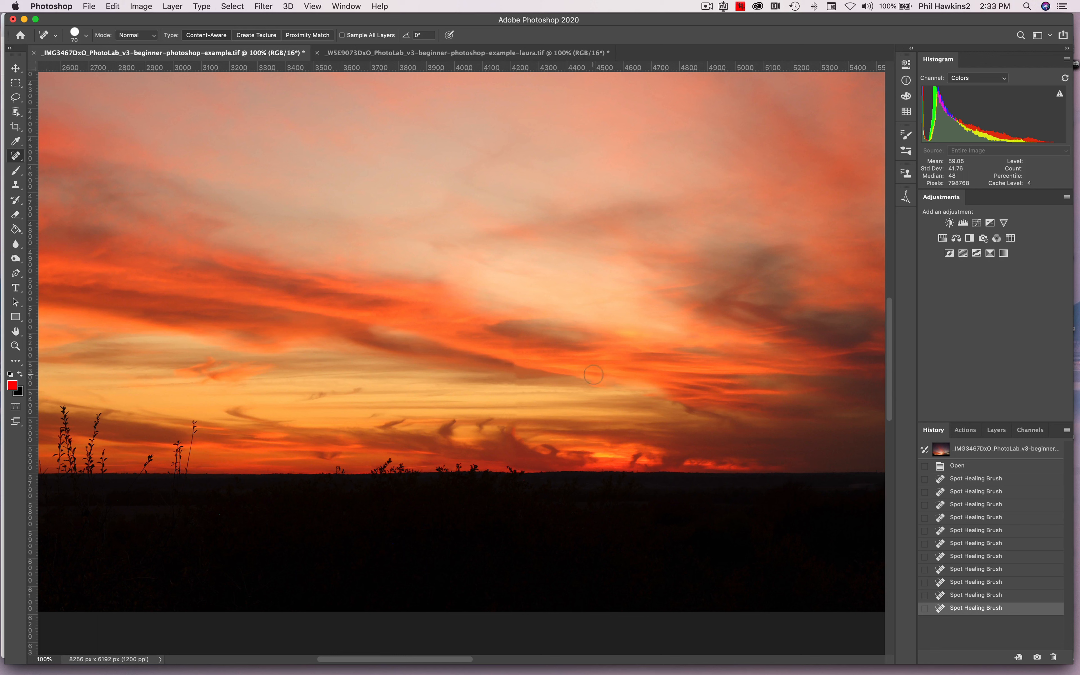
click(517, 373)
click(513, 365)
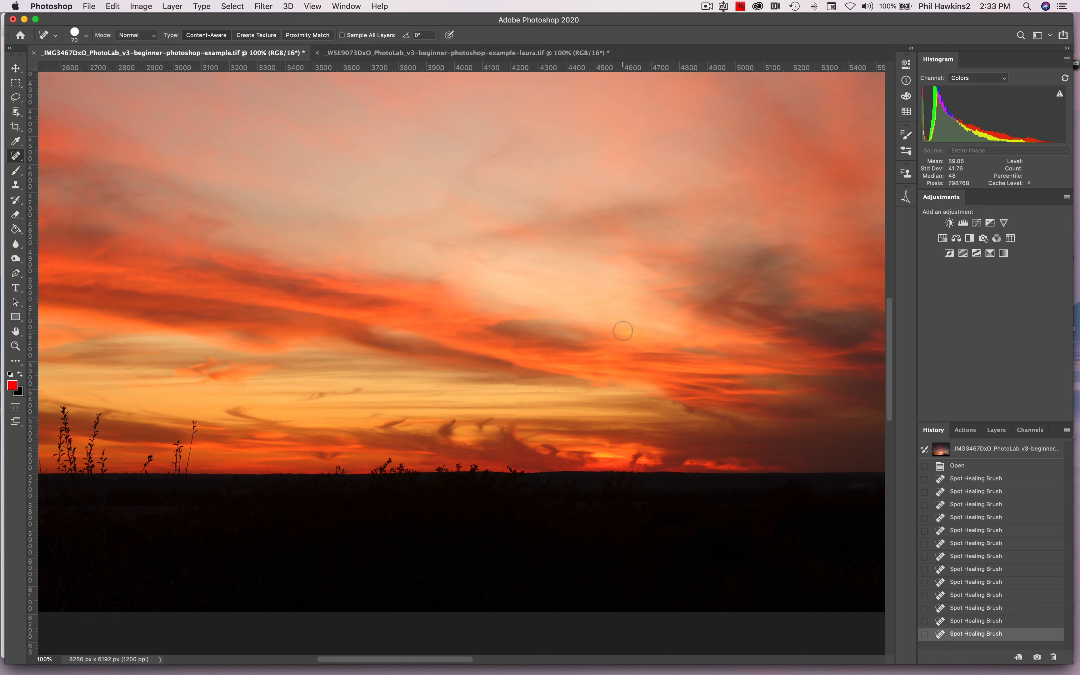
key(super+0)
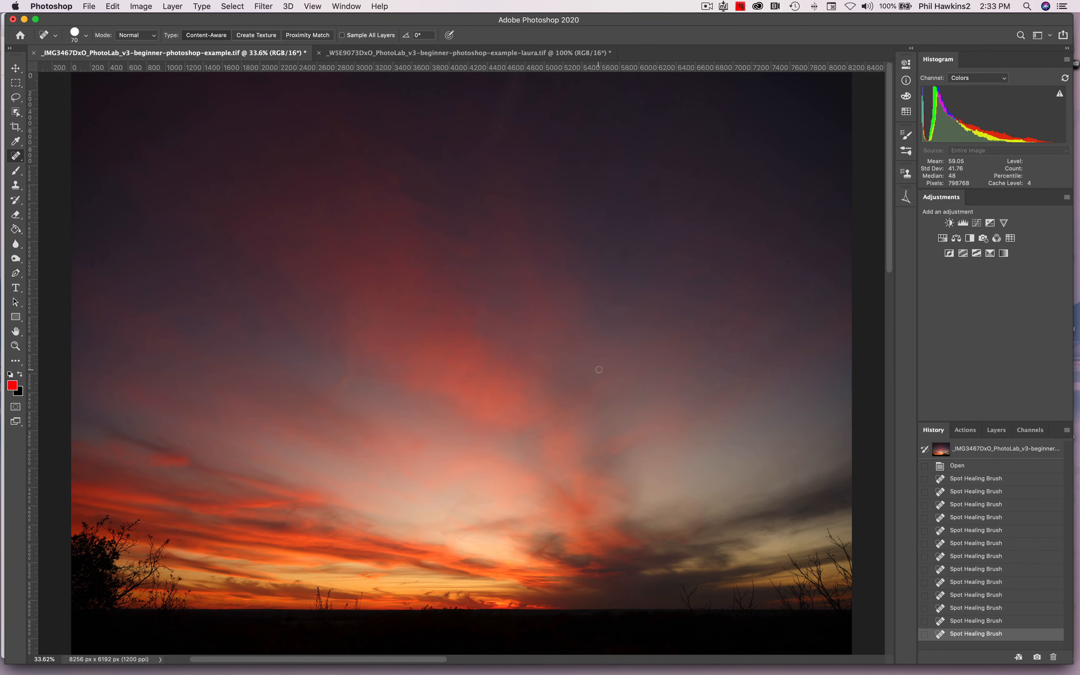
Step: Switch to the portrait document and heal the mole between the woman's mouth and jaw with a 60 px brush
click(527, 53)
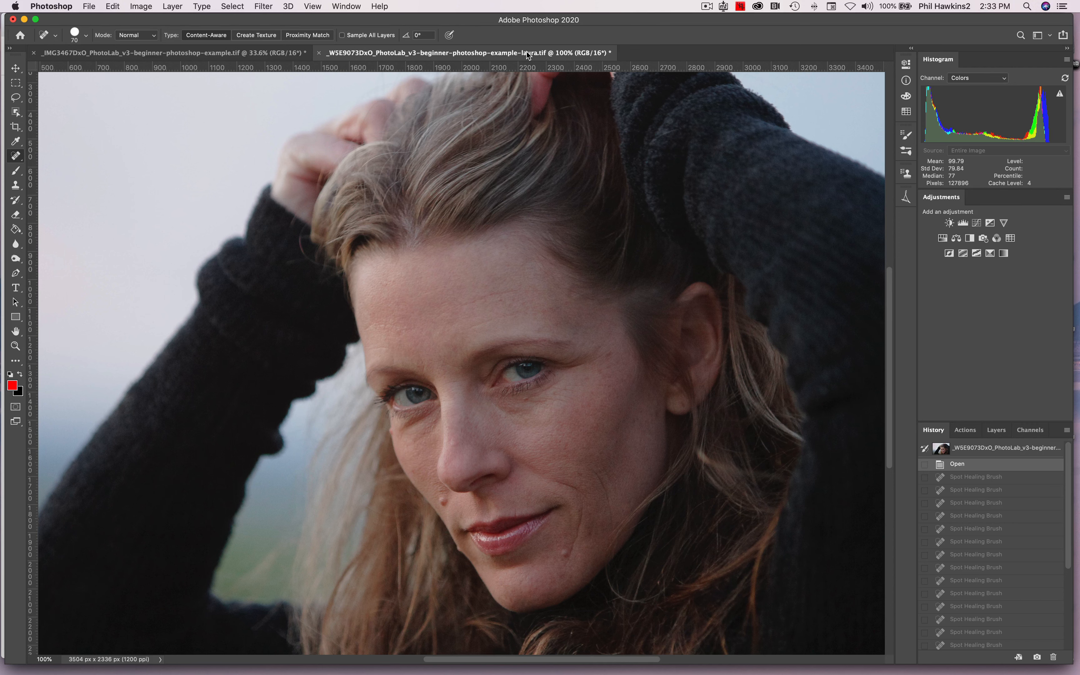
drag(593, 521, 606, 313)
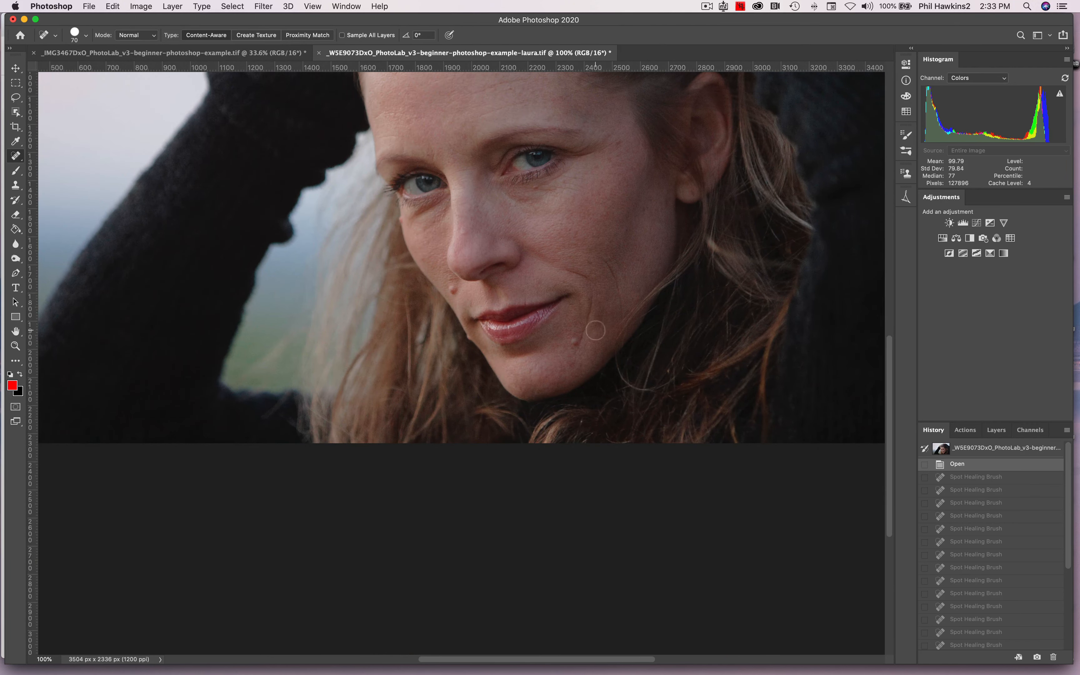
click(576, 342)
click(576, 342)
key(bracketleft)
key(bracketleft)
click(574, 341)
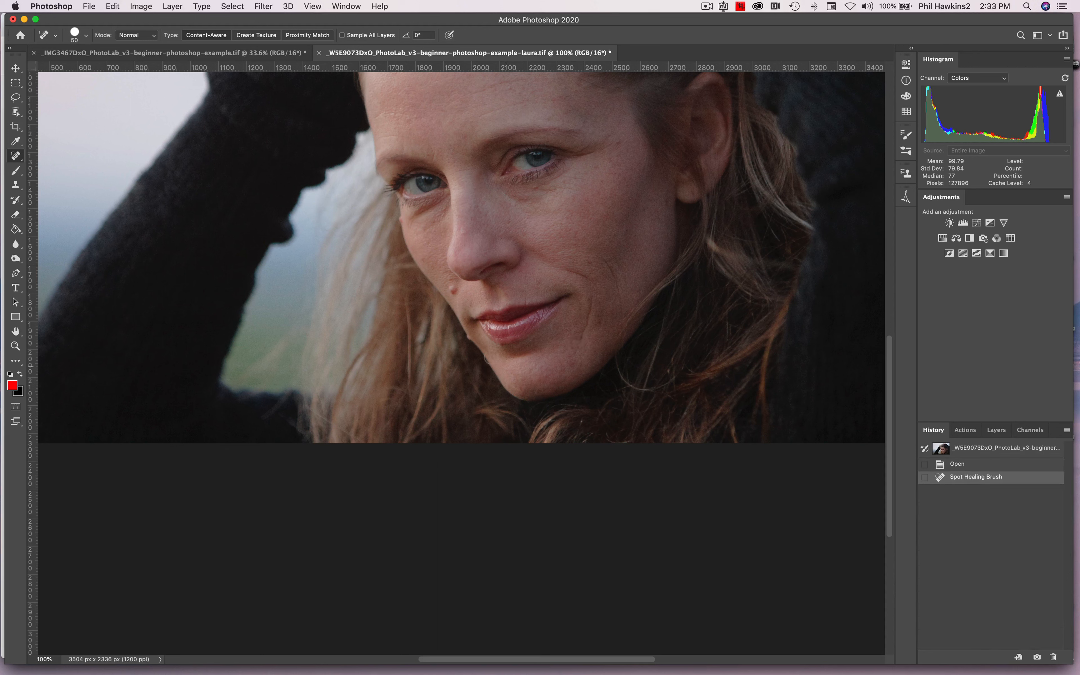
Step: Heal the mole on the cheek above the mouth and the bump on the face's edge below the lip corner
drag(456, 289, 455, 290)
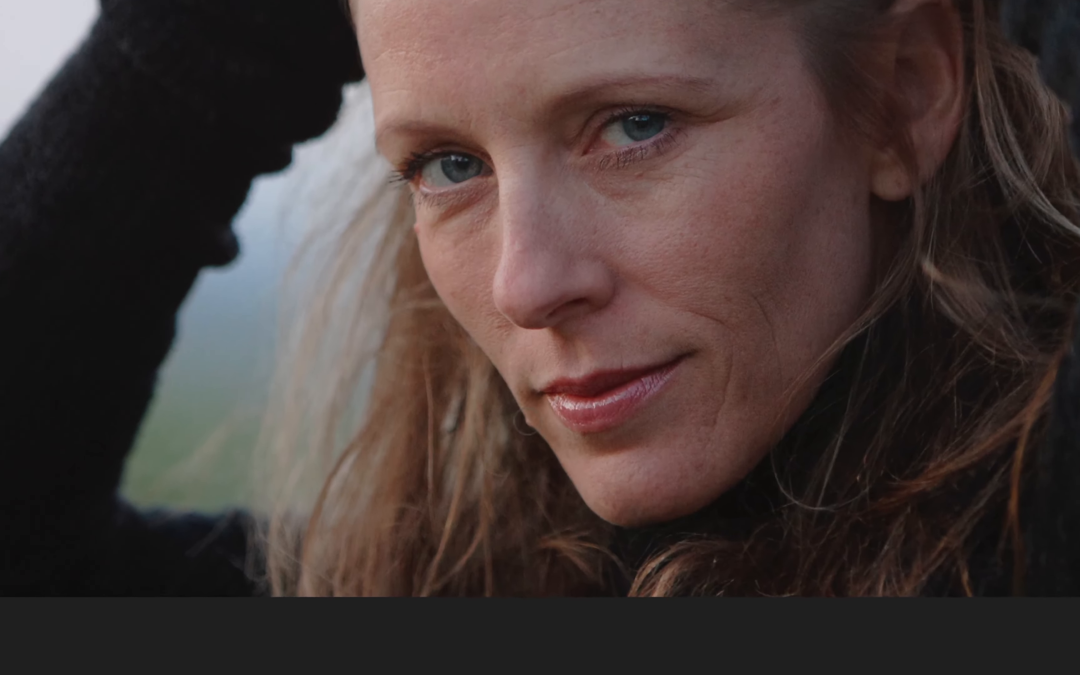
drag(475, 350, 473, 351)
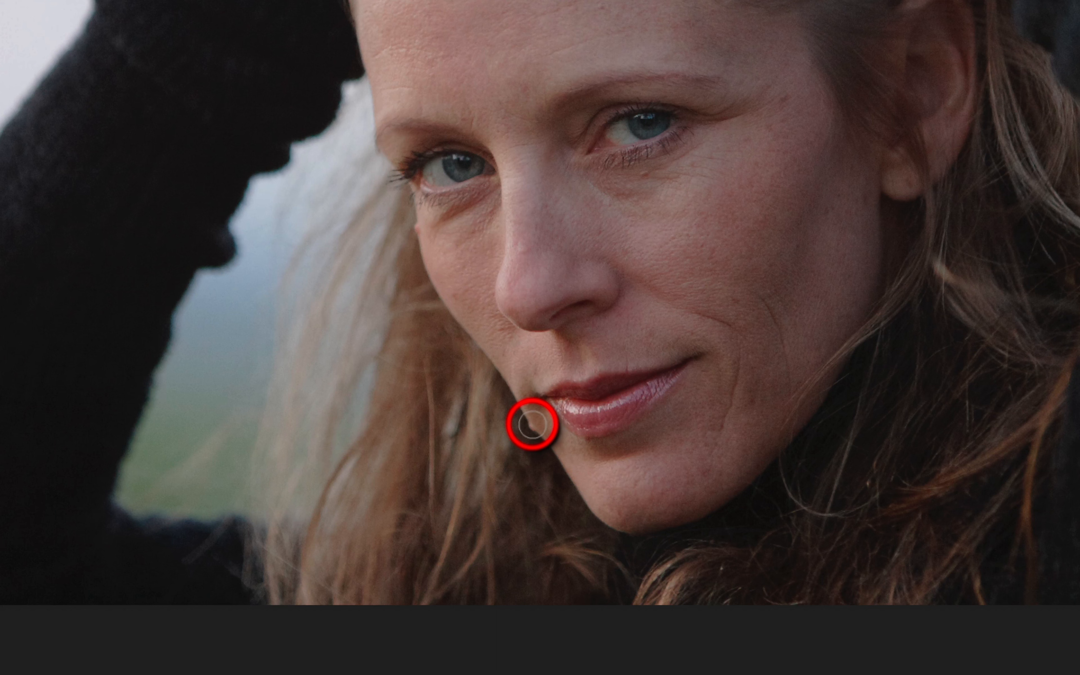
drag(533, 423, 530, 420)
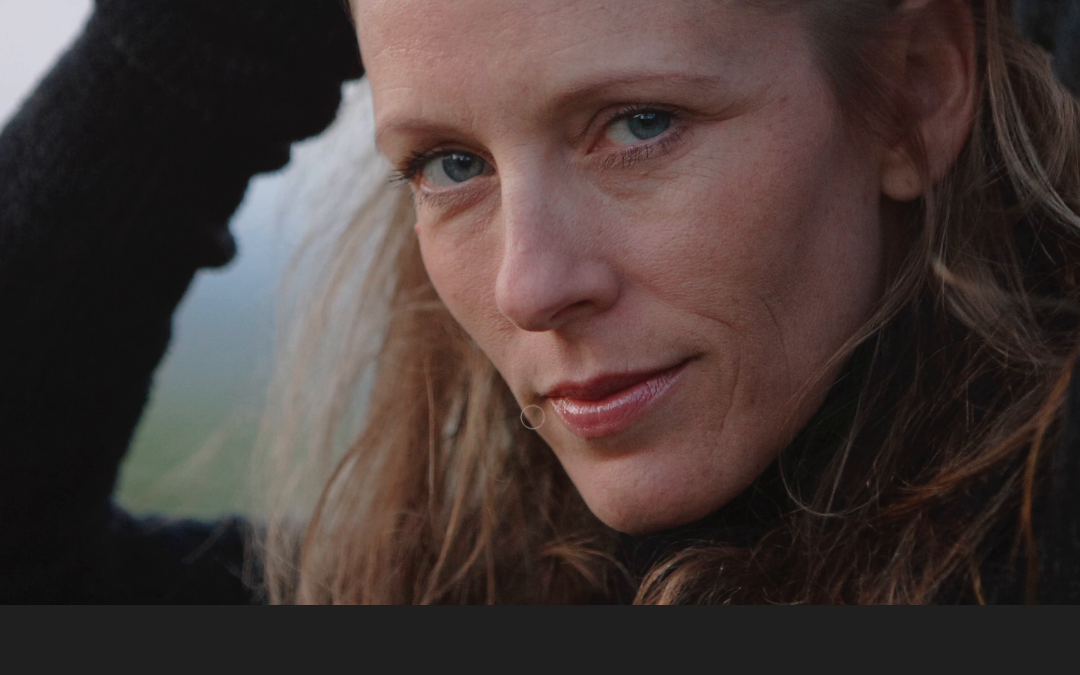
Step: Heal the leftover blemish beside the lip corner at the face's edge, using a smaller brush at closer zoom
scroll(532, 416, up, 5)
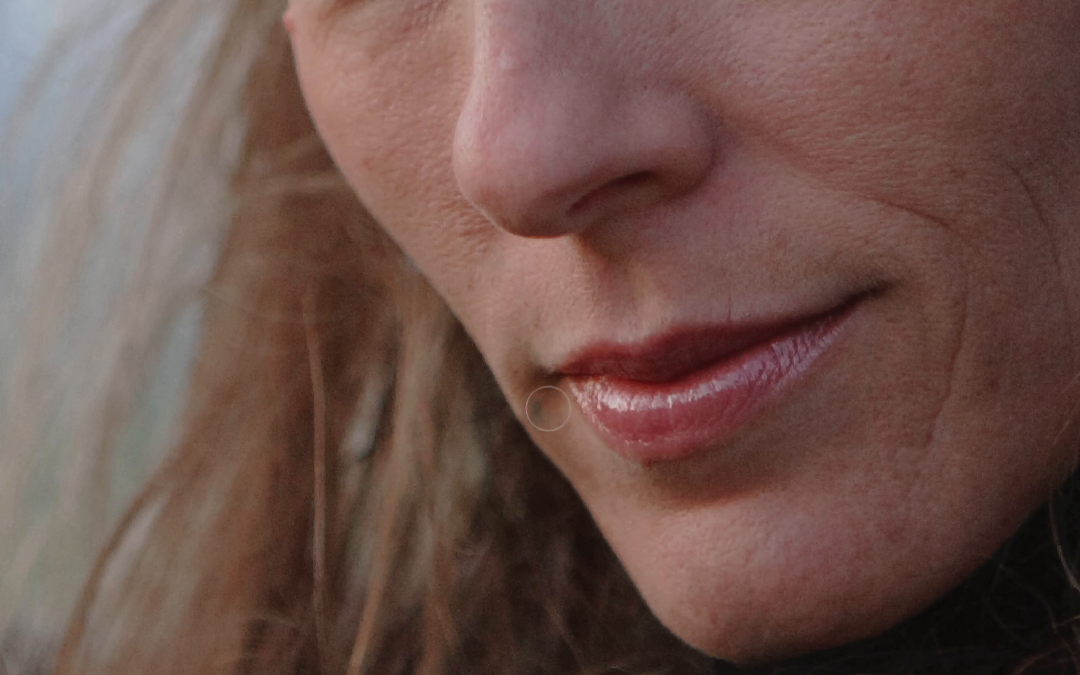
key(bracketleft)
key(bracketleft)
key(bracketleft)
click(535, 409)
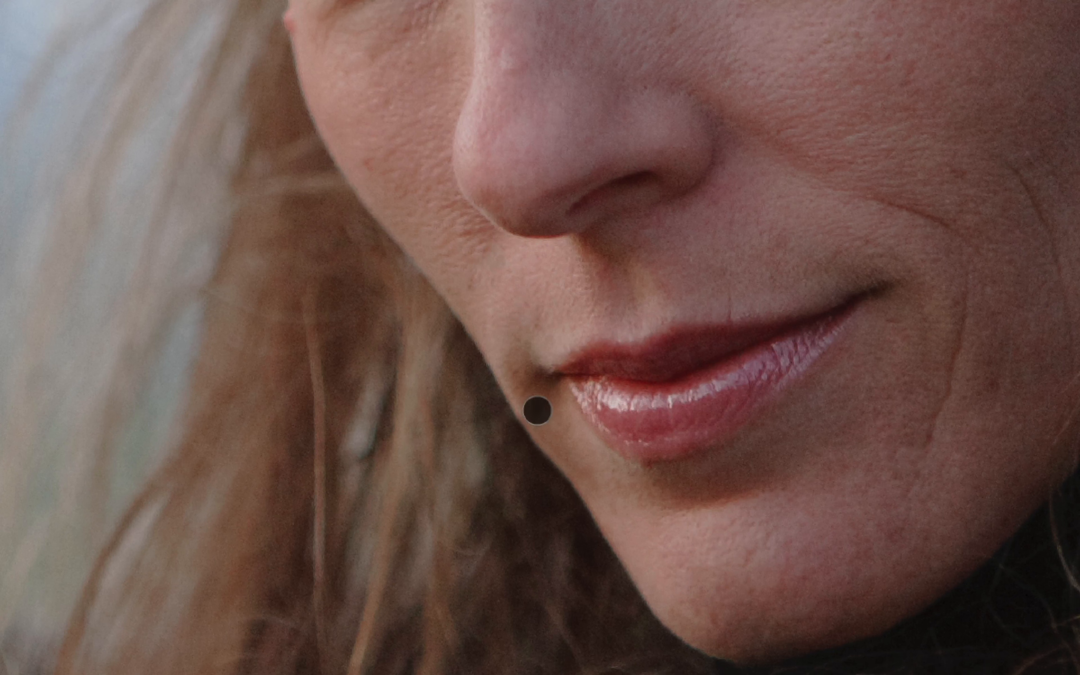